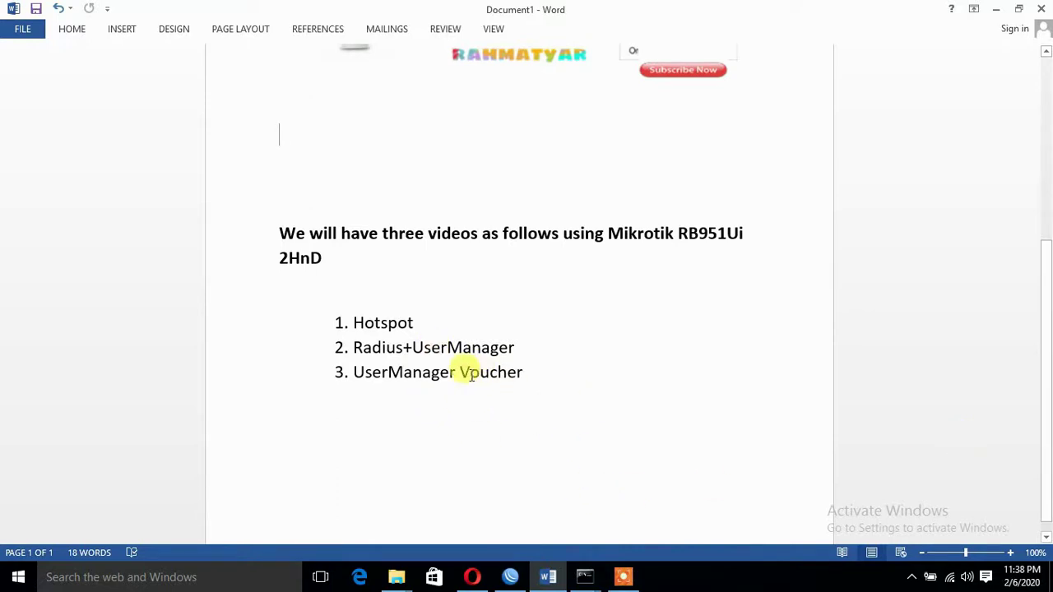
Step: Switch to MikroTik User Manager in the Opera browser and start a batch of 20 users with the username prefix infotech
left_click(1046, 536)
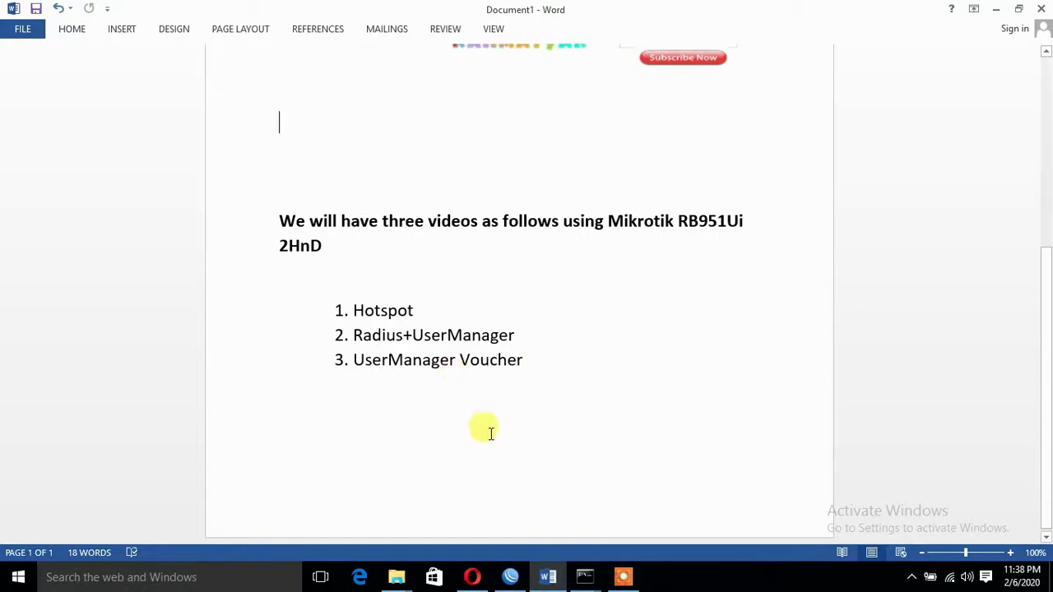
left_click(471, 576)
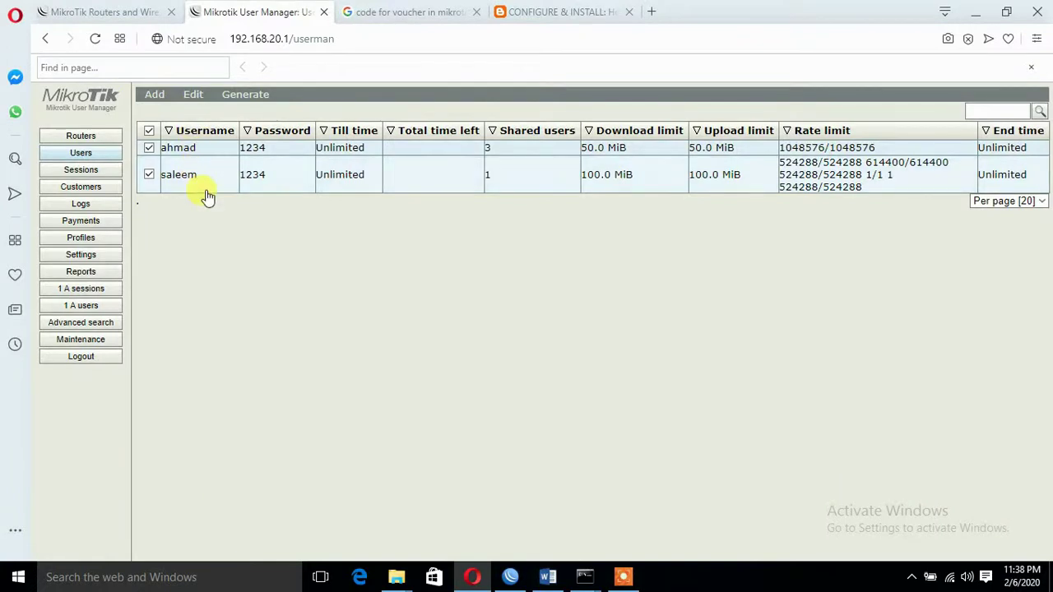
left_click(156, 95)
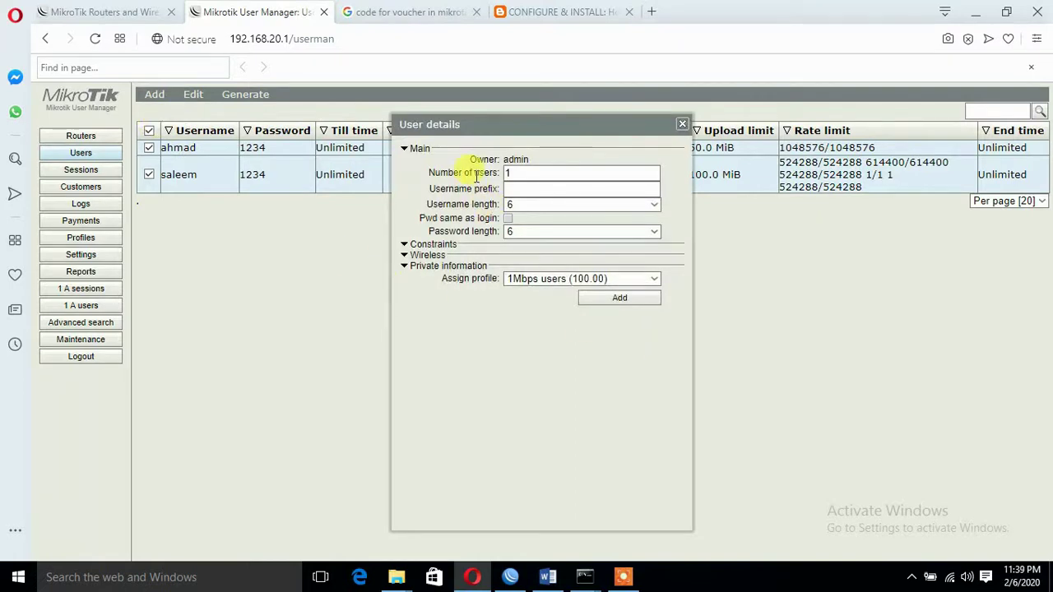
left_click(525, 173)
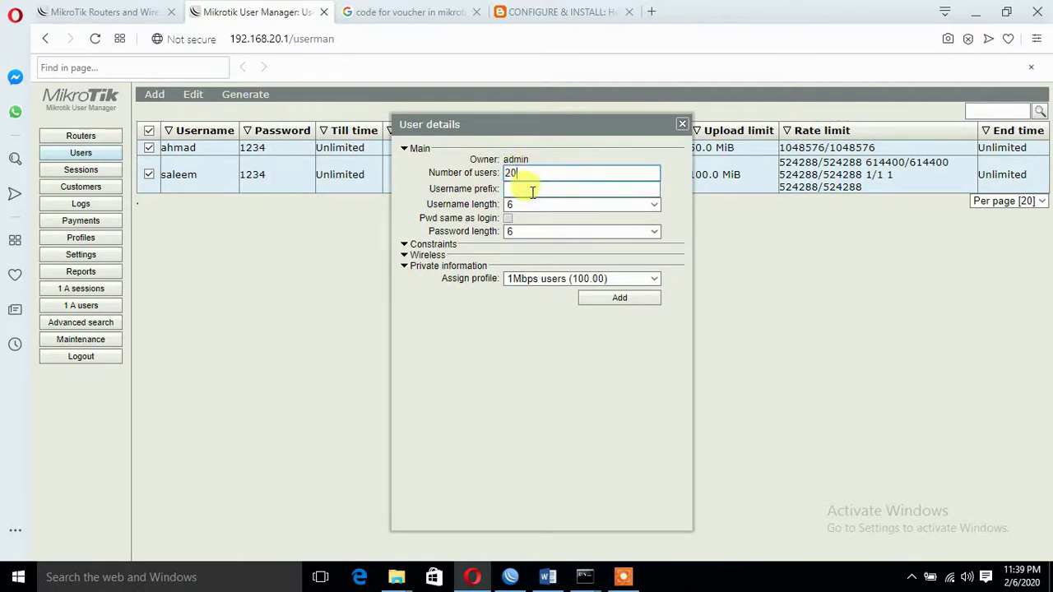
left_click(510, 189)
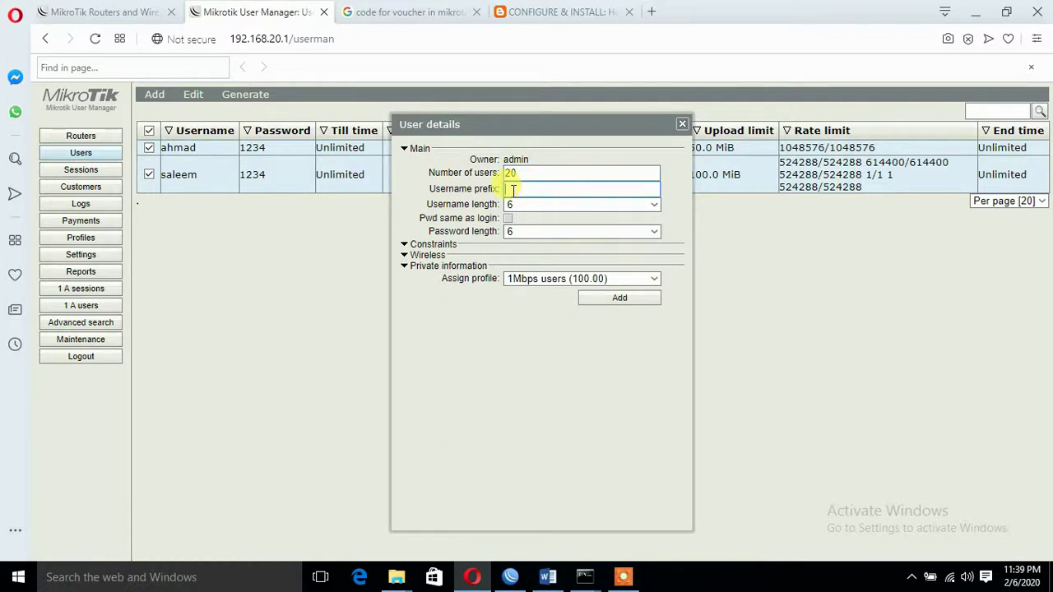
type("infotech")
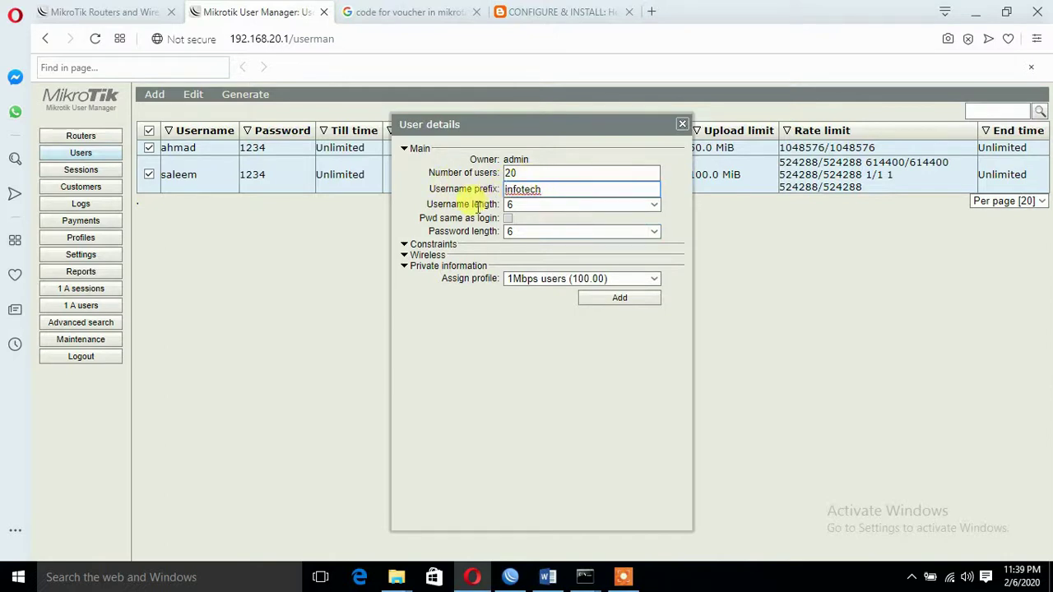
Step: Set the username and password lengths to 8 and assign the 512Kbps profile to the new users
left_click(525, 205)
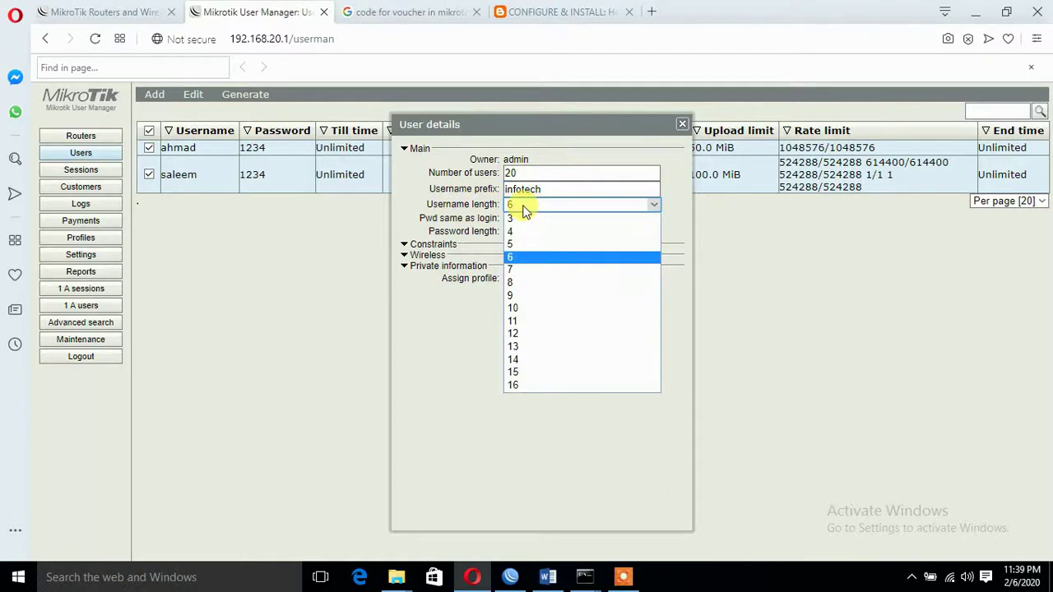
left_click(524, 283)
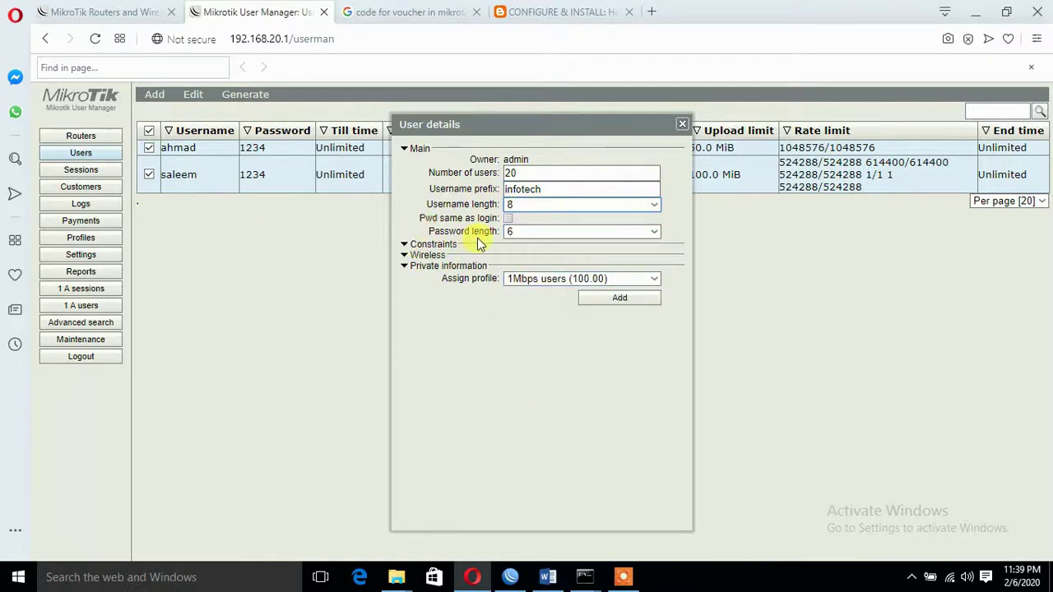
left_click(653, 233)
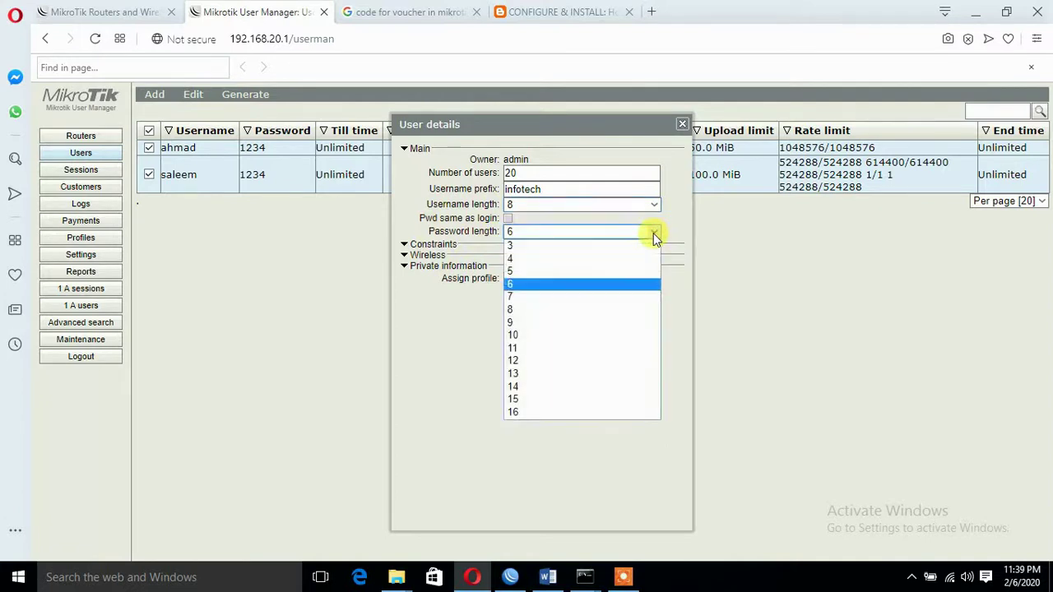
left_click(524, 310)
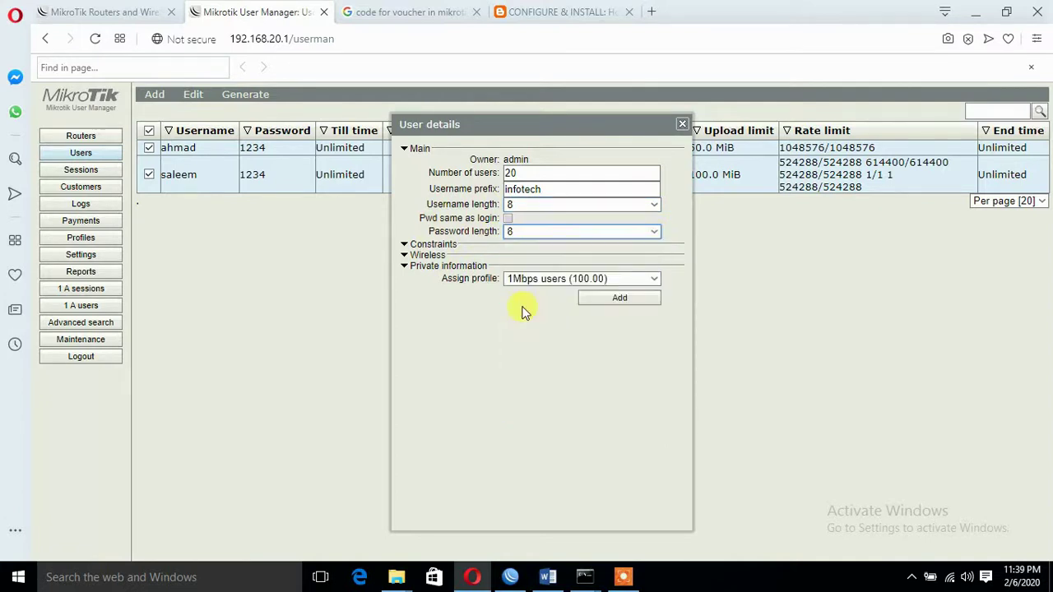
left_click(566, 280)
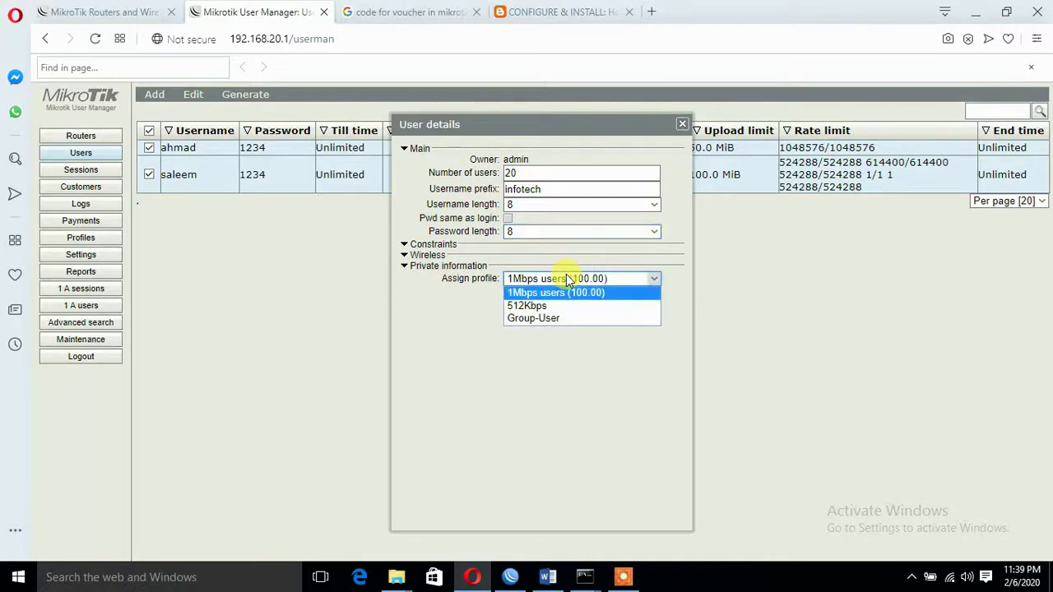
left_click(526, 306)
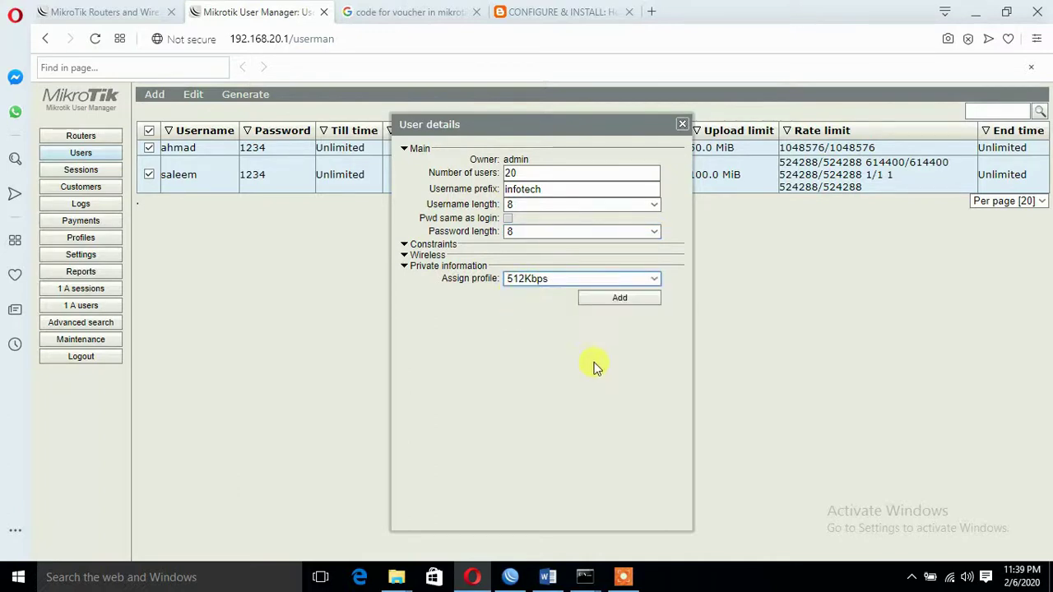
Step: Add the batch of users with passwords different from their logins, and close the user details
left_click(617, 300)
left_click(507, 219)
left_click(507, 221)
left_click(508, 220)
left_click(508, 220)
left_click(623, 301)
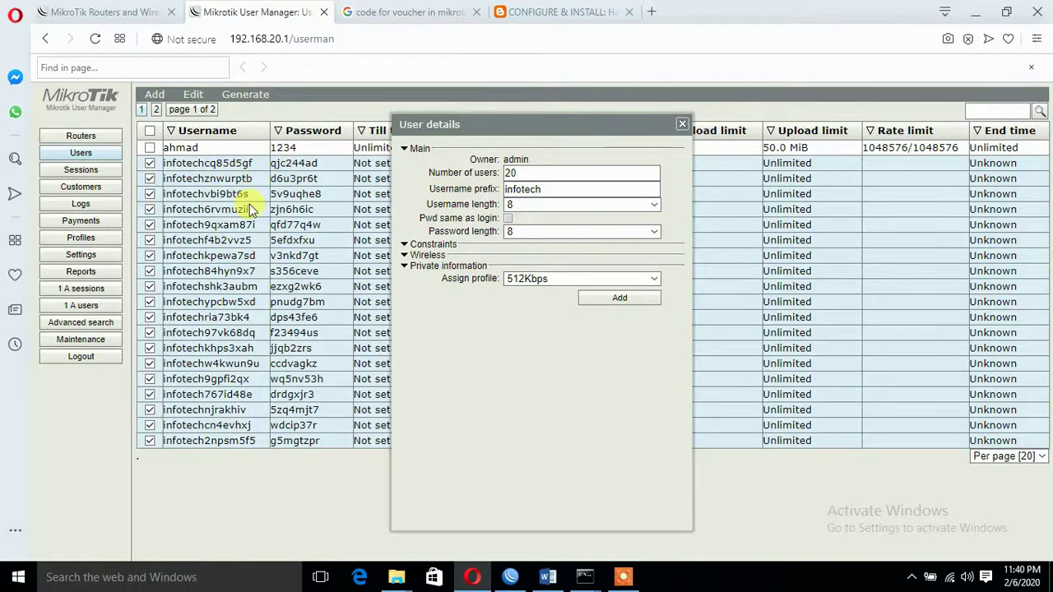
left_click(682, 124)
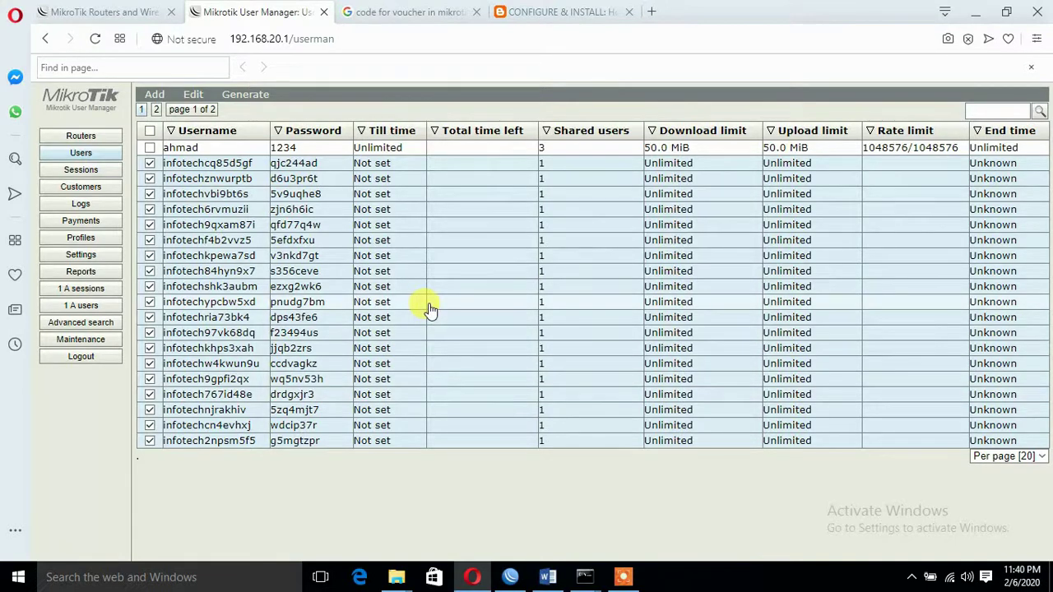
left_click(234, 96)
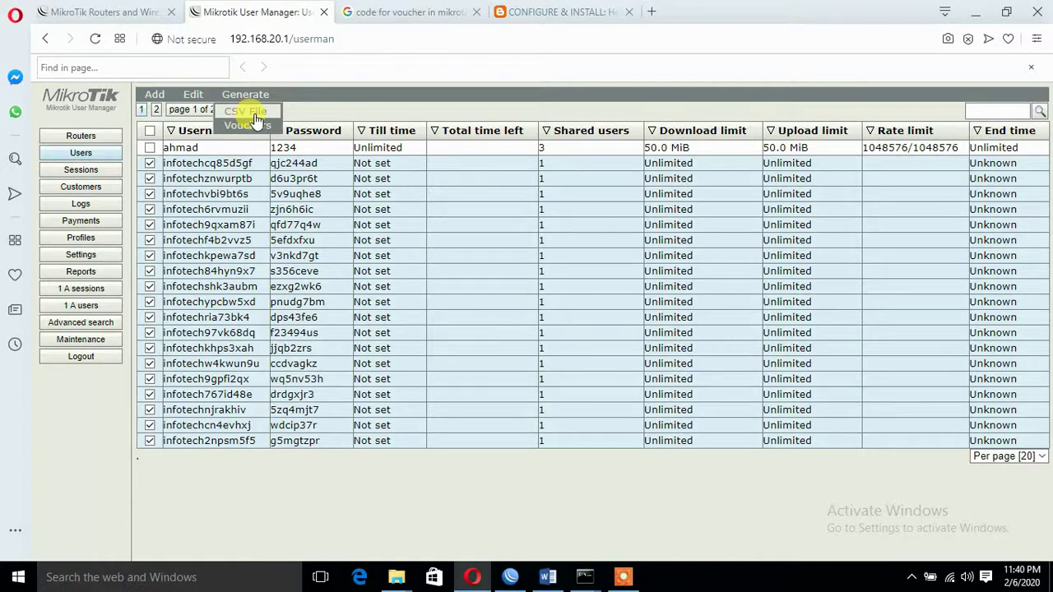
left_click(229, 487)
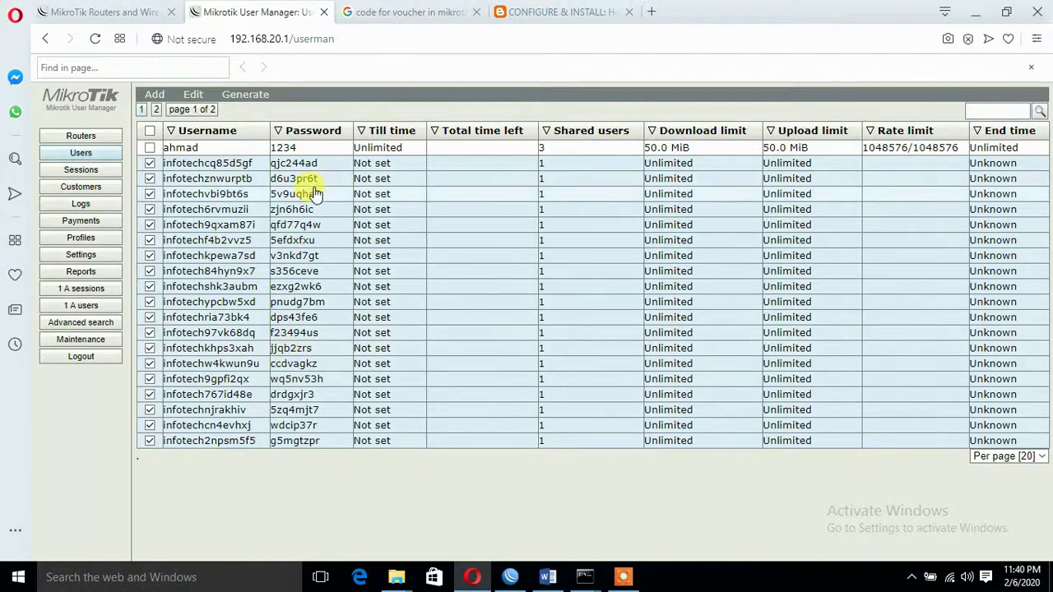
Step: In the appearance settings, make the hidden Location column visible for the Users table
left_click(80, 254)
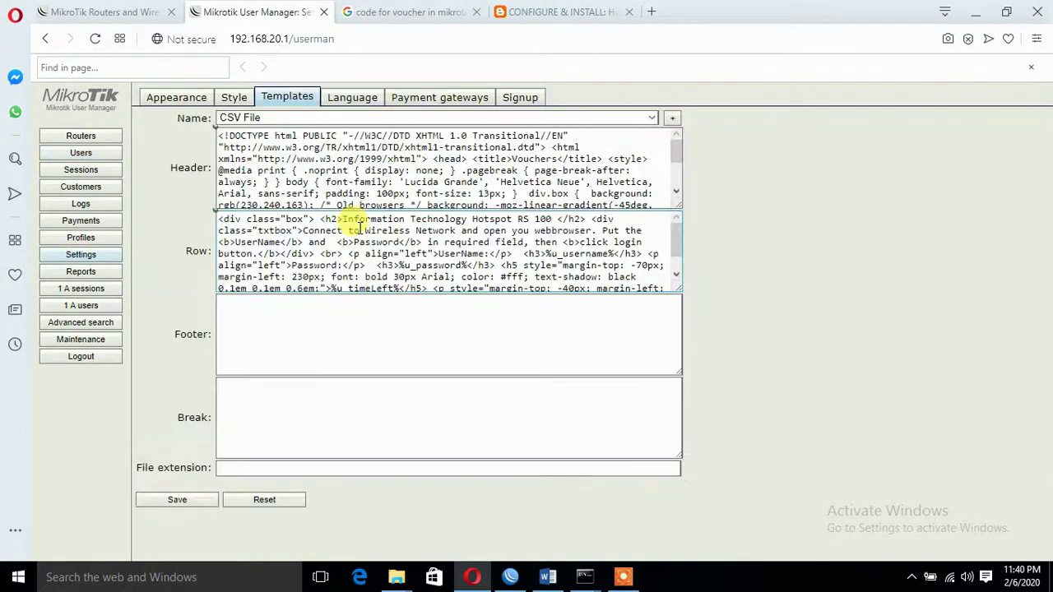
left_click(182, 105)
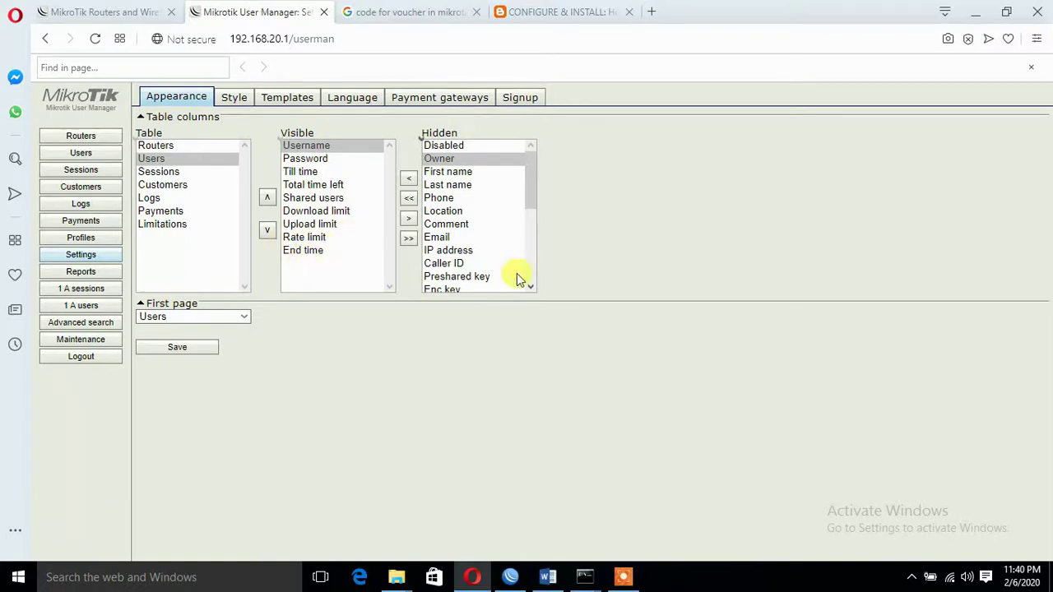
left_click(452, 176)
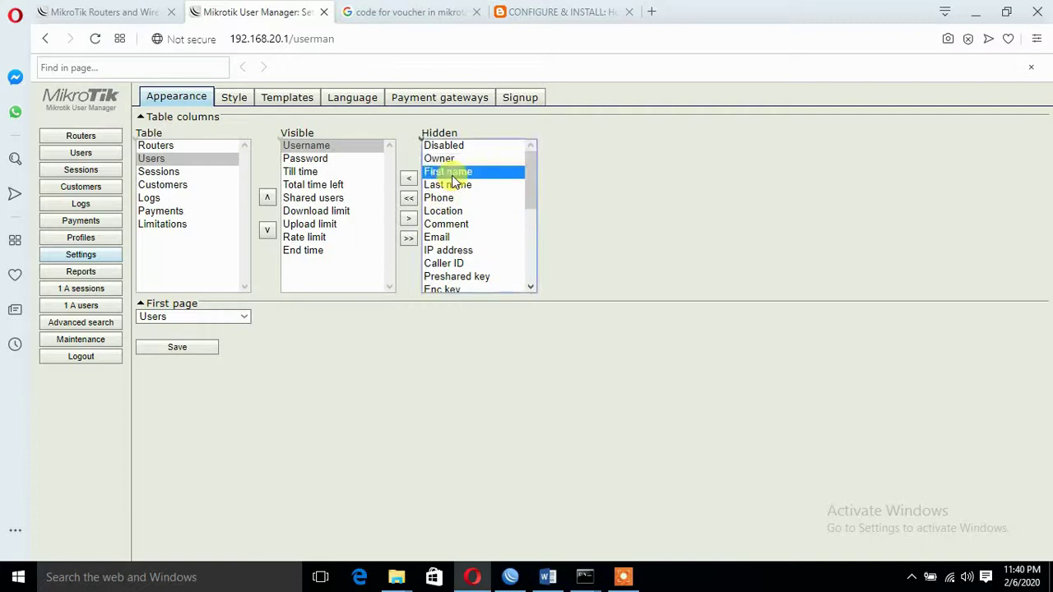
left_click(449, 213)
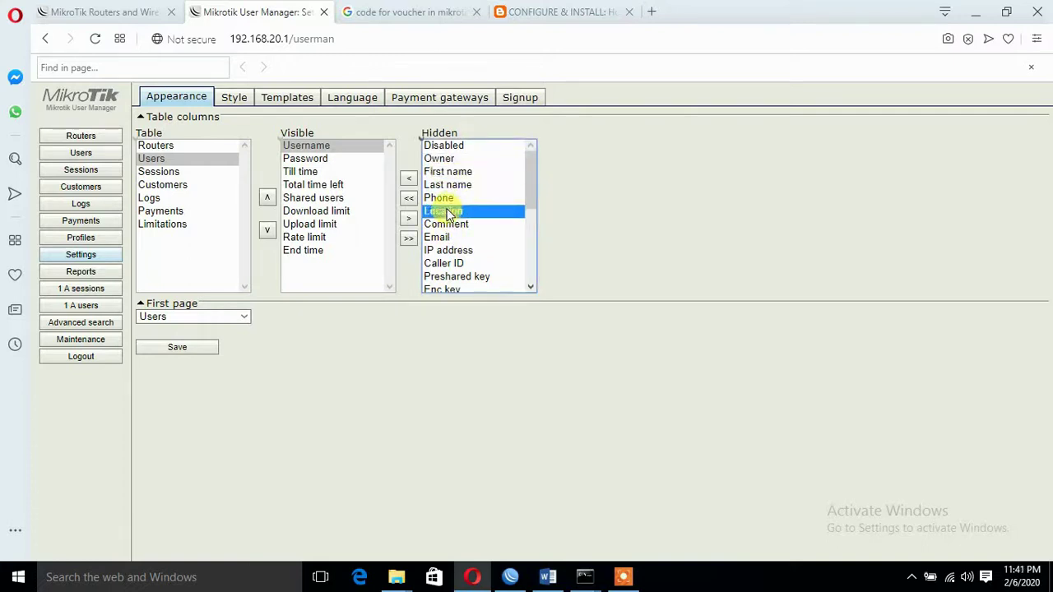
left_click(408, 179)
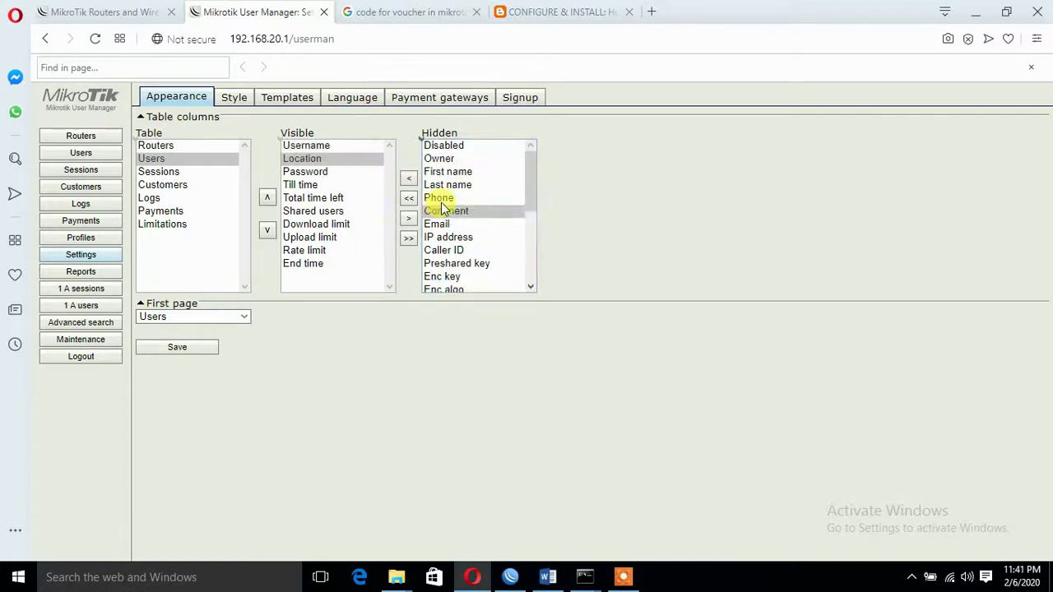
left_click(438, 199)
left_click(408, 179)
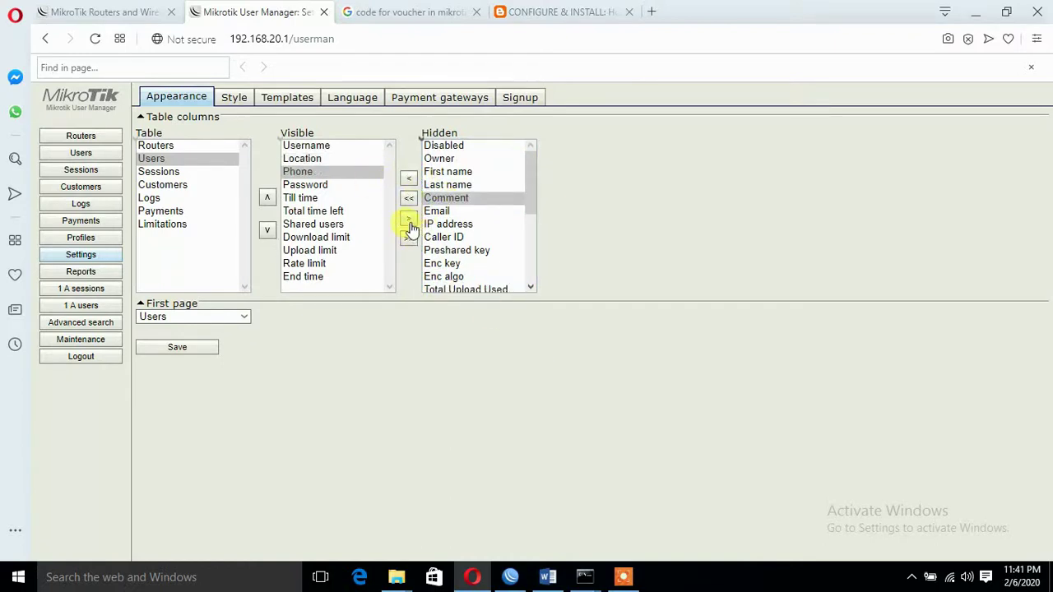
left_click(408, 223)
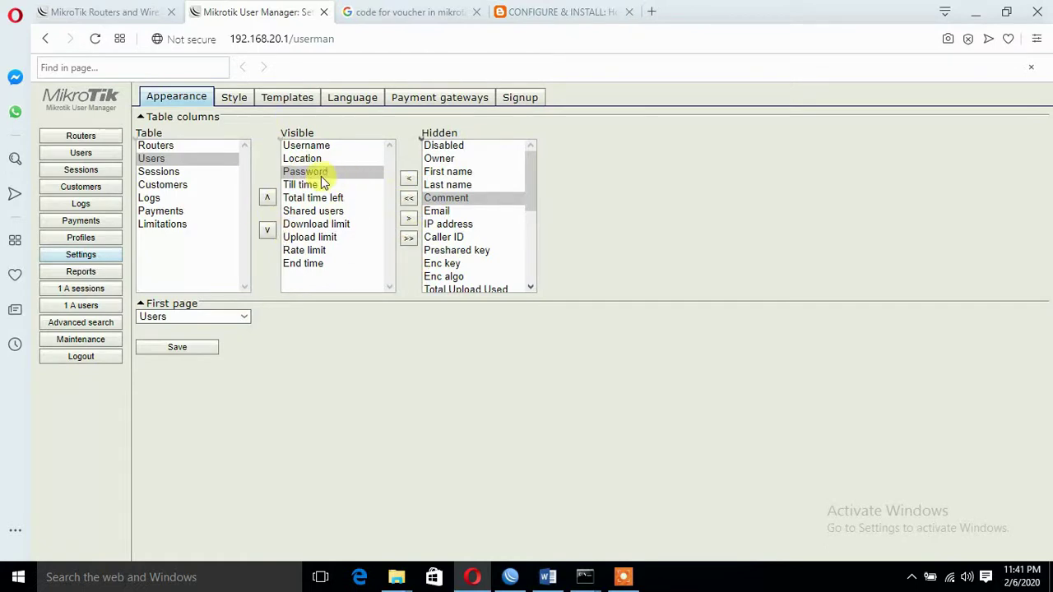
Step: Make the hidden Start time column visible for the Users table
left_click(530, 287)
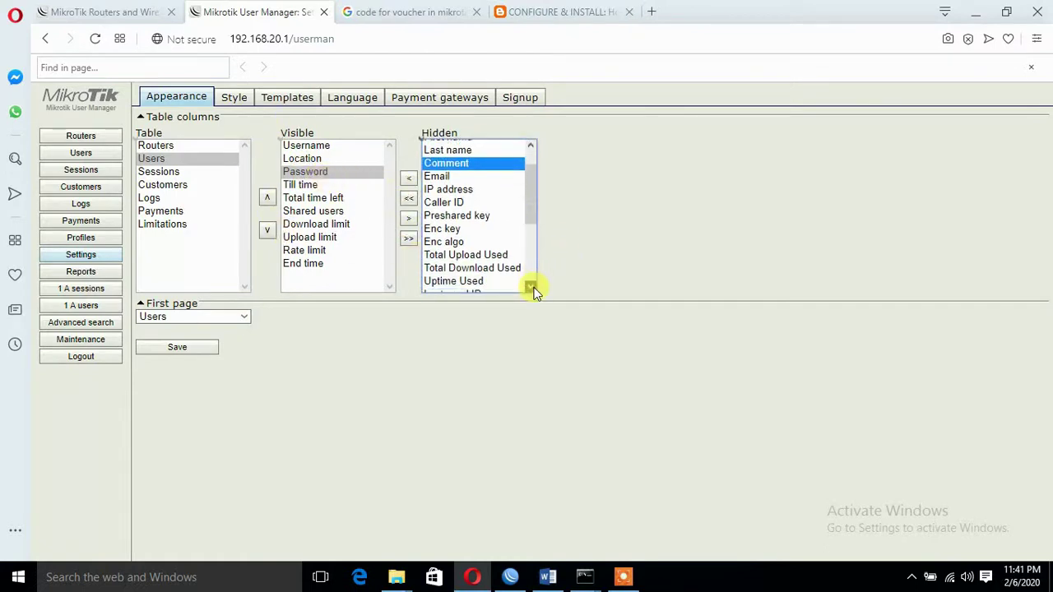
left_click(531, 288)
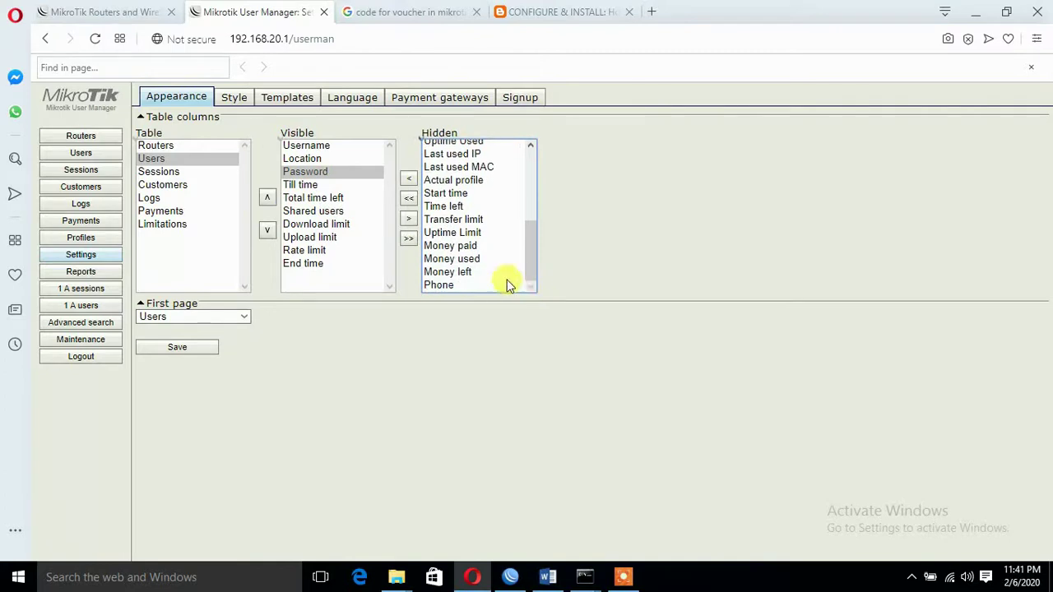
left_click(444, 194)
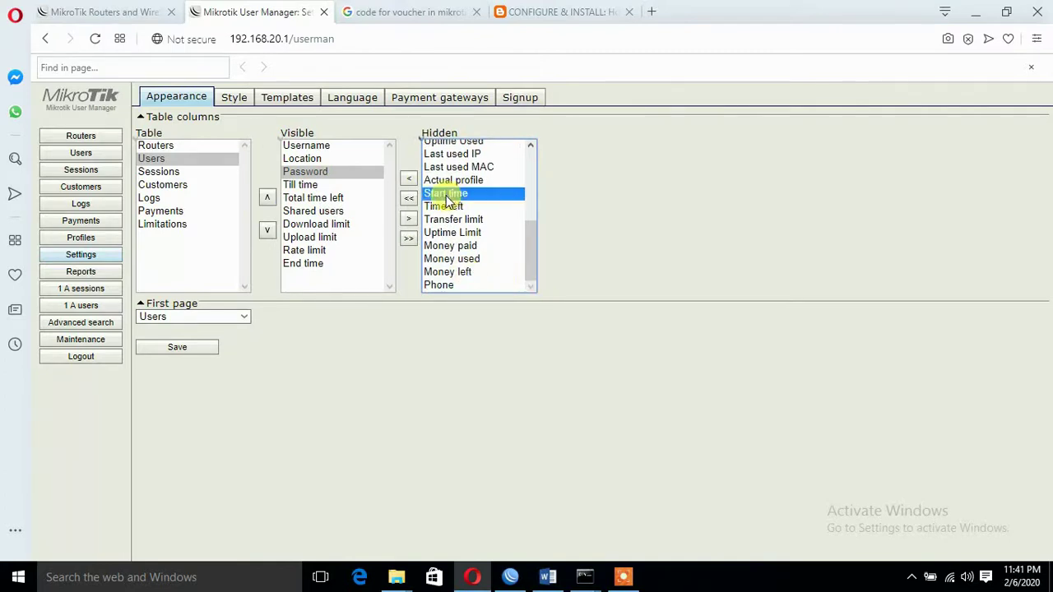
left_click(409, 178)
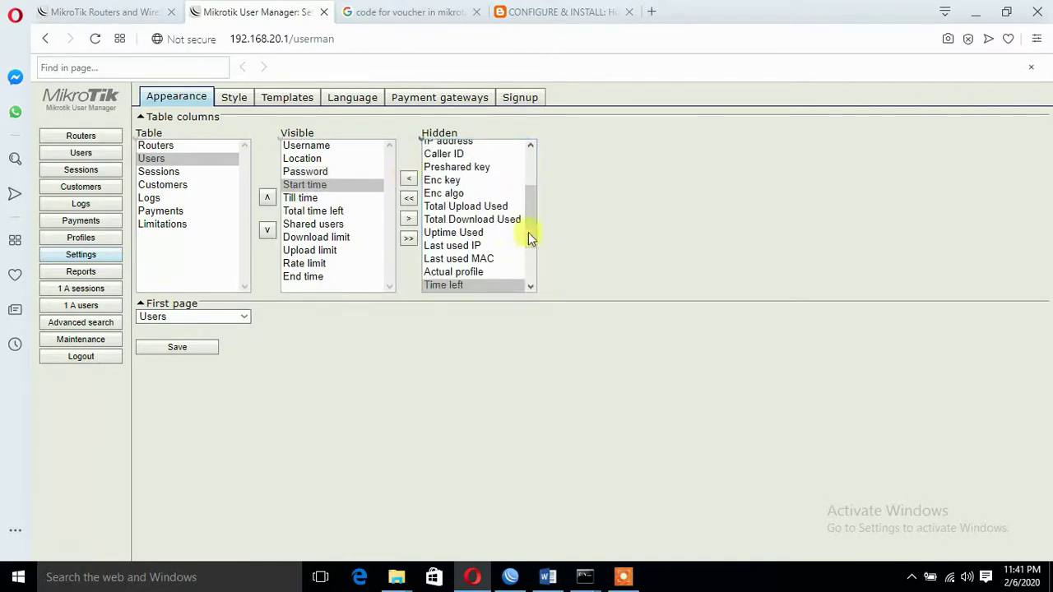
left_click_drag(530, 209, 525, 273)
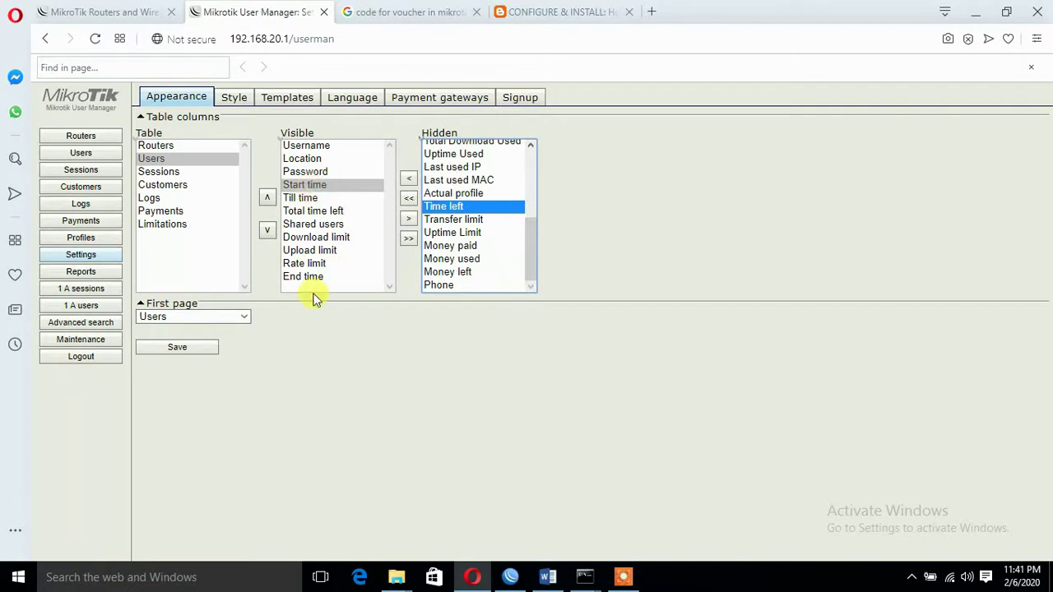
Step: Examine the CSV File template in the settings and the header and row code in the voucher tutorial blog post
left_click(276, 105)
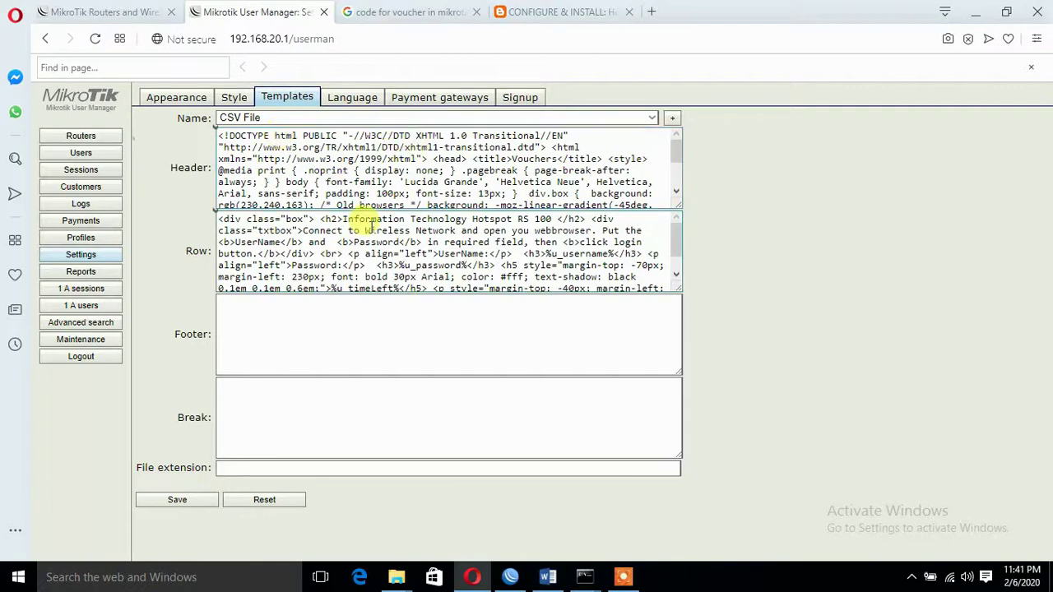
left_click(549, 15)
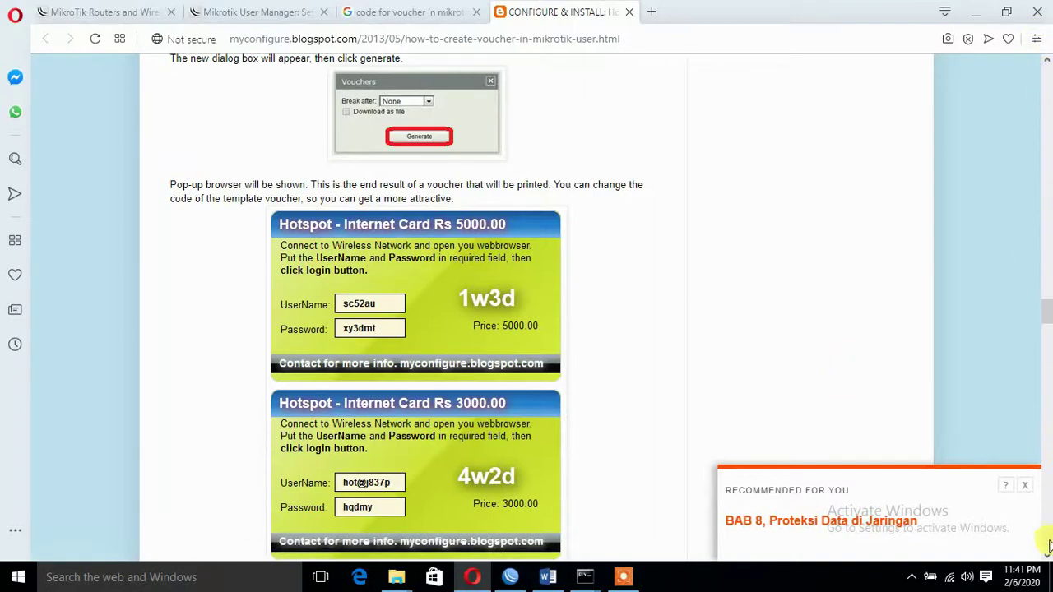
scroll(1049, 551, "down", 4)
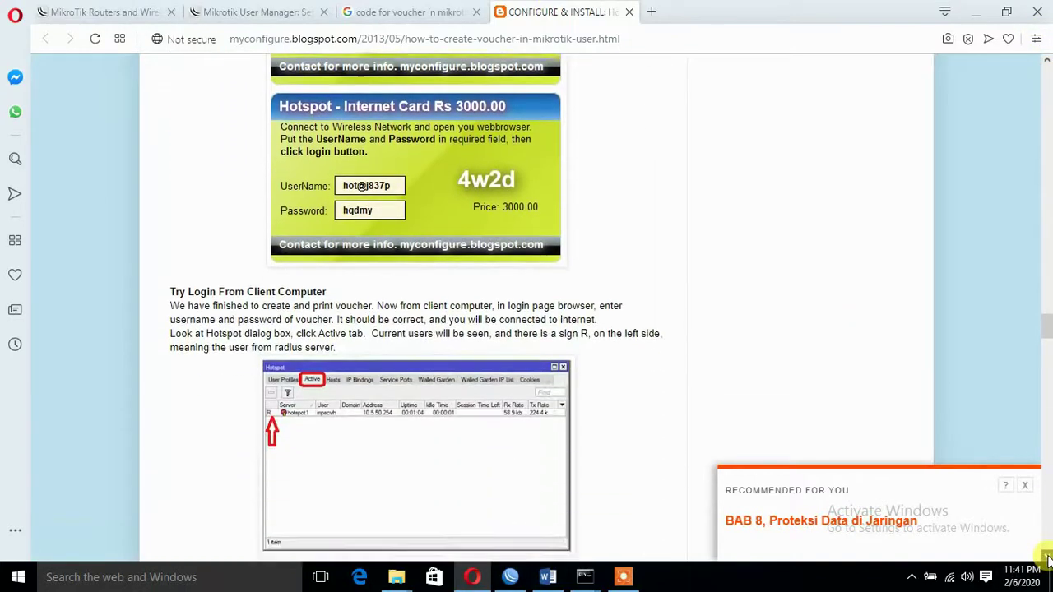
scroll(1048, 558, "down", 8)
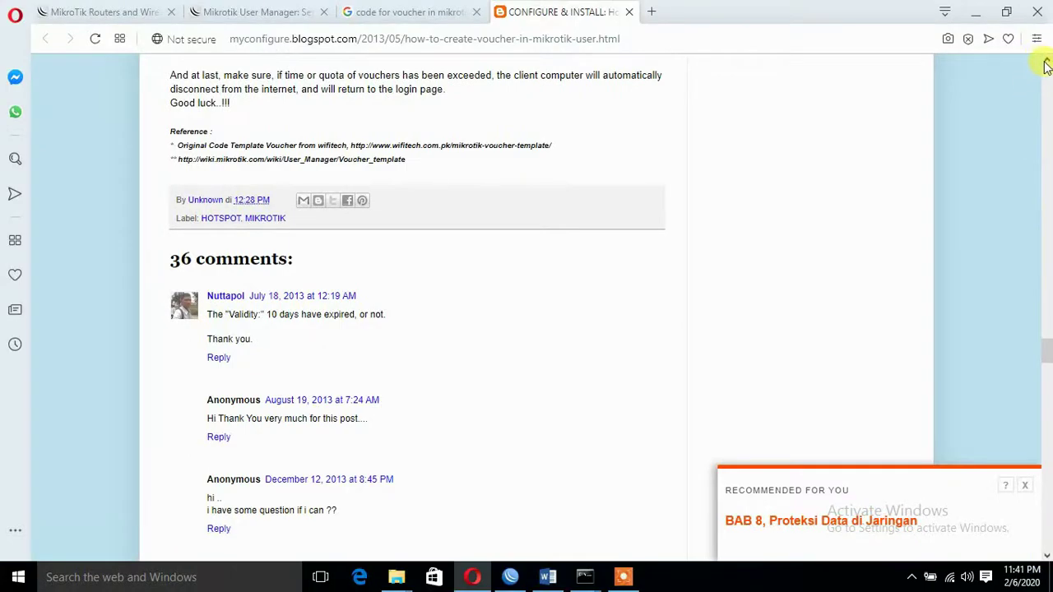
scroll(1046, 66, "up", 10)
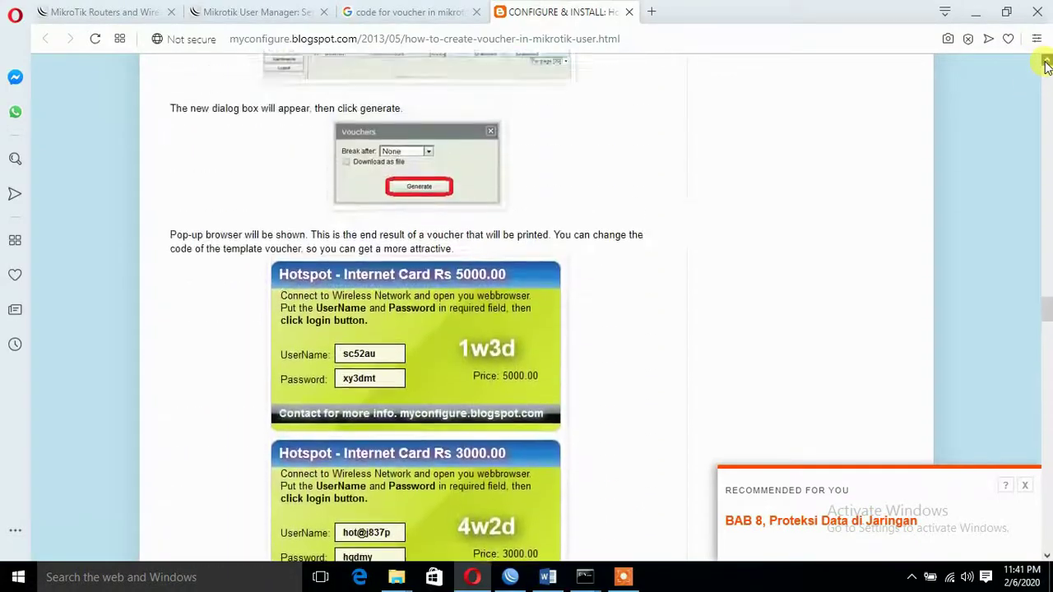
scroll(1046, 66, "up", 14)
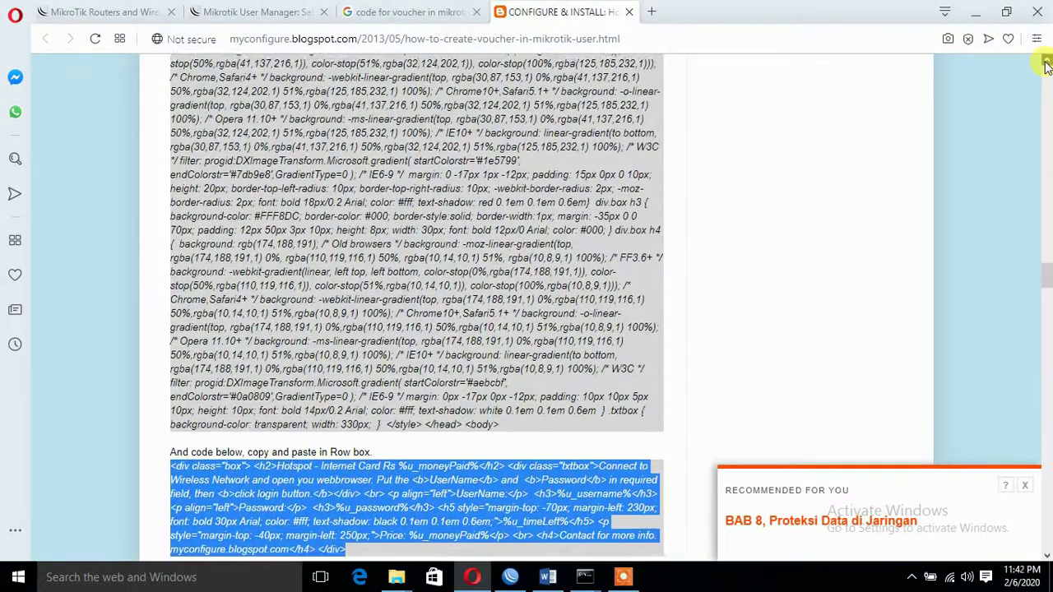
scroll(1045, 66, "up", 5)
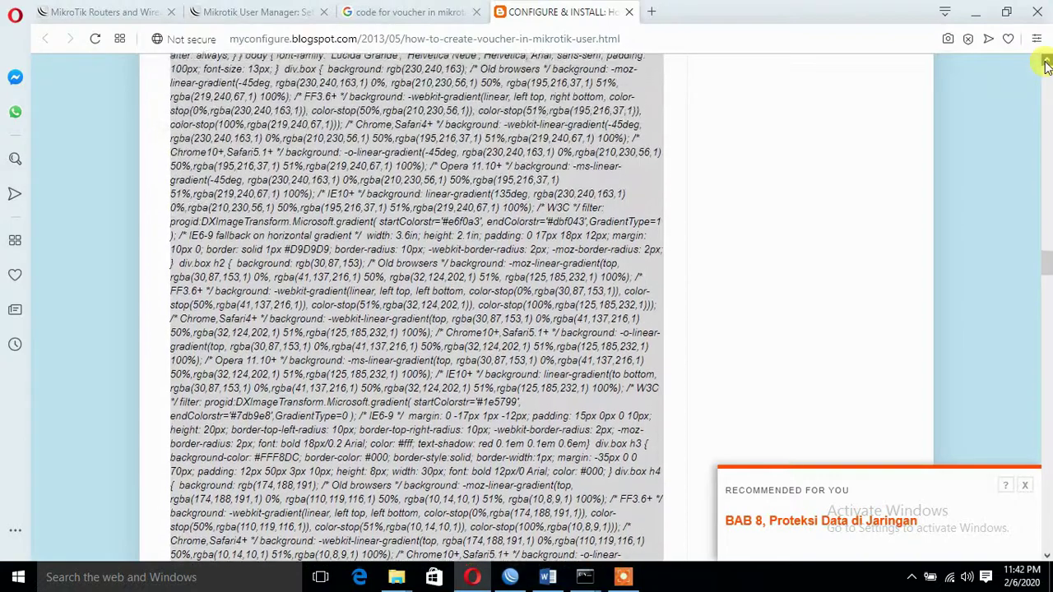
Step: Compare the blog post's header and row voucher code with the Header and Row code of the CSV File template
scroll(1046, 66, "up", 5)
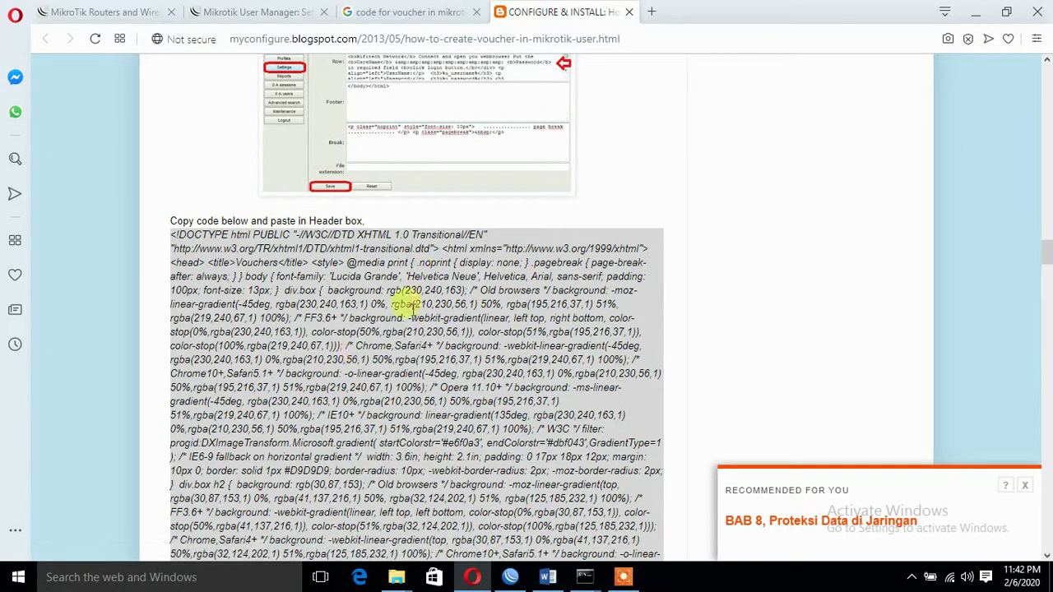
left_click(238, 12)
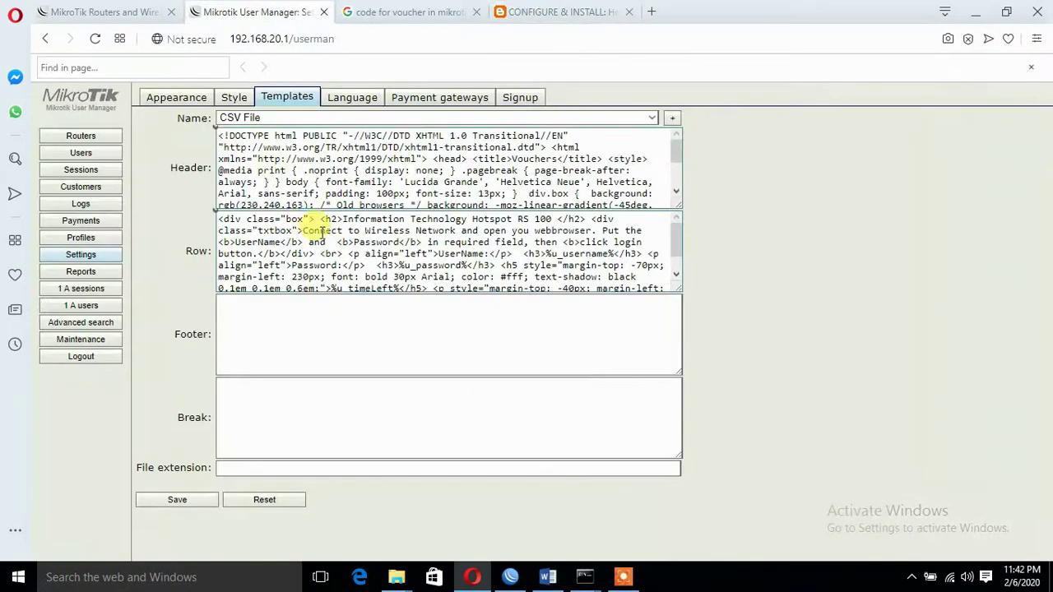
left_click(404, 13)
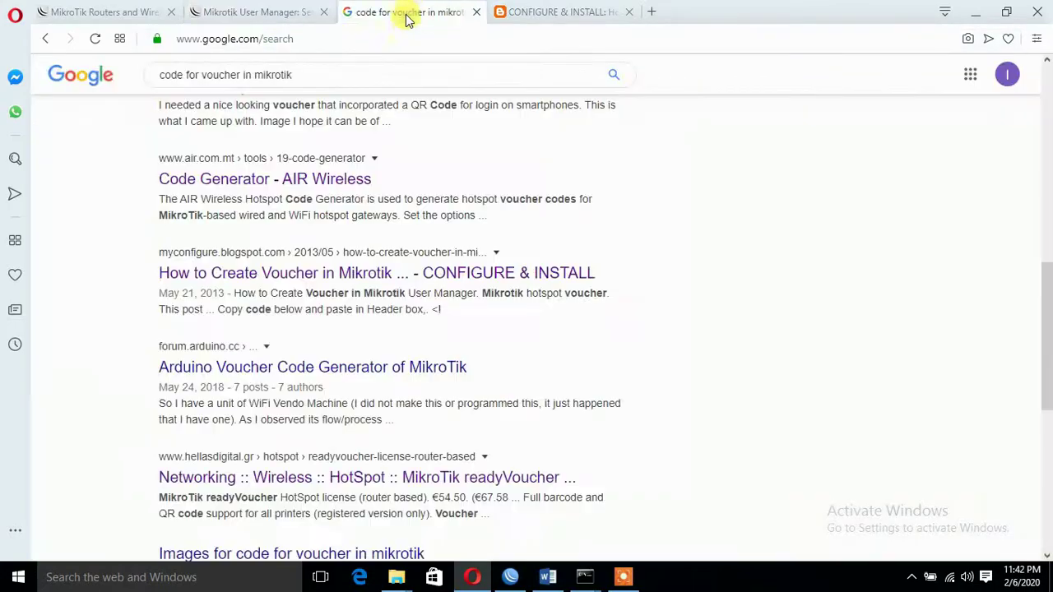
left_click(533, 15)
scroll(549, 549, "down", 6)
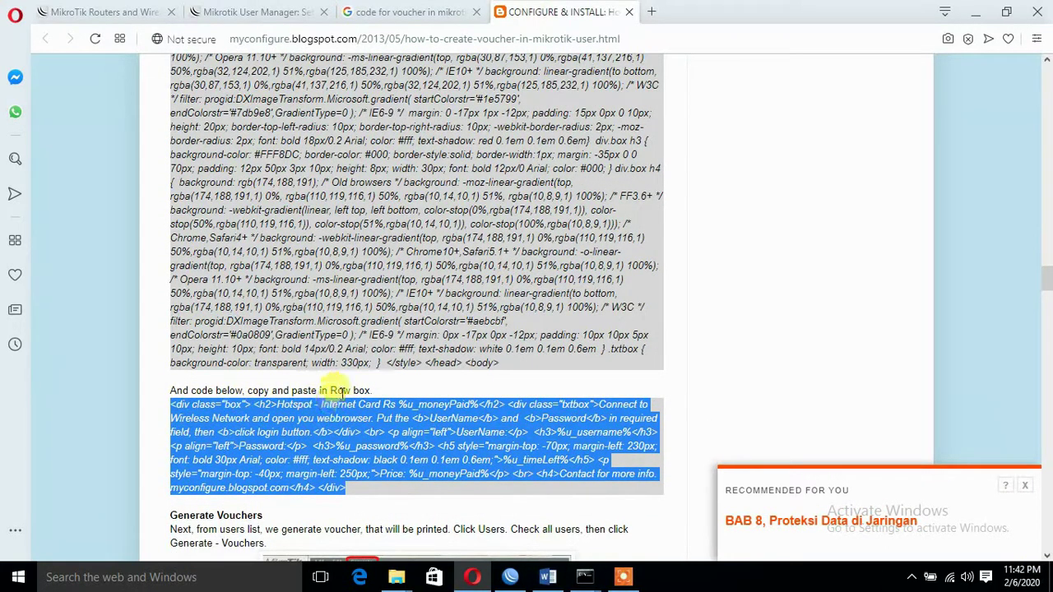
left_click(268, 13)
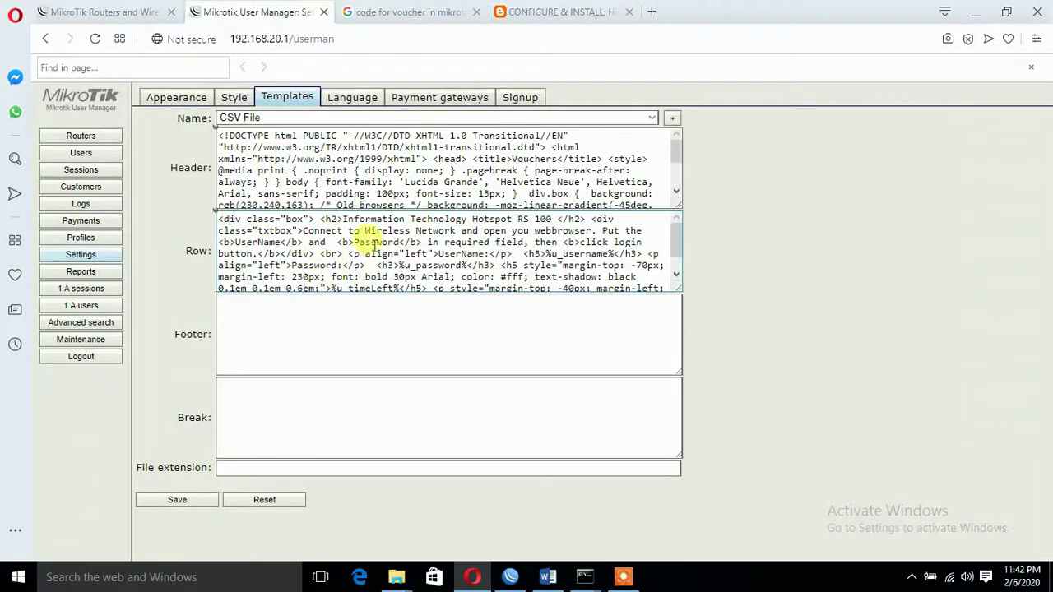
Step: Review the title, price and contact line in the CSV File template's row code, and save the template
left_click(675, 216)
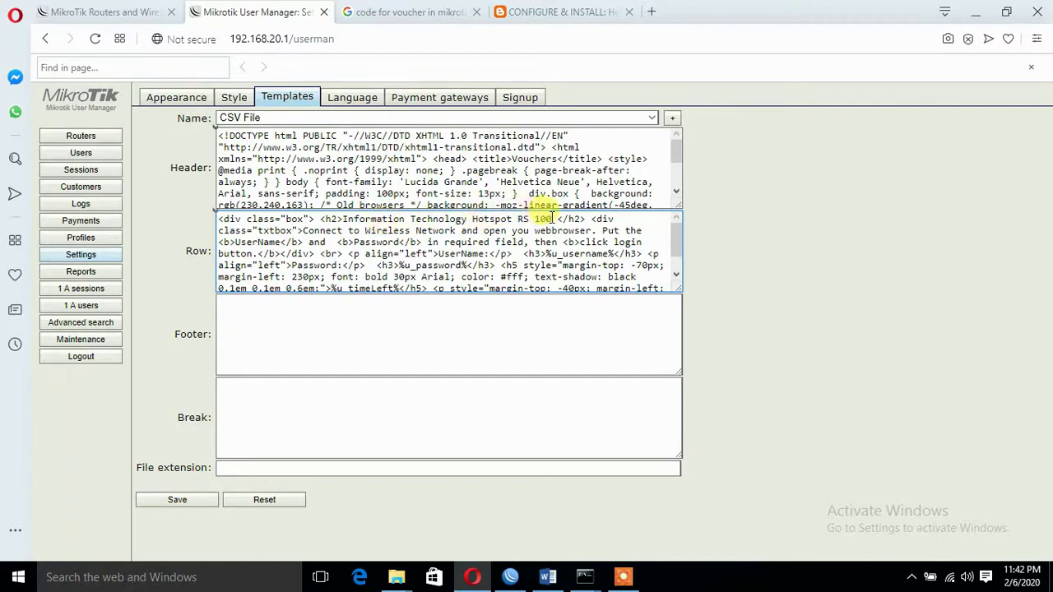
left_click(676, 274)
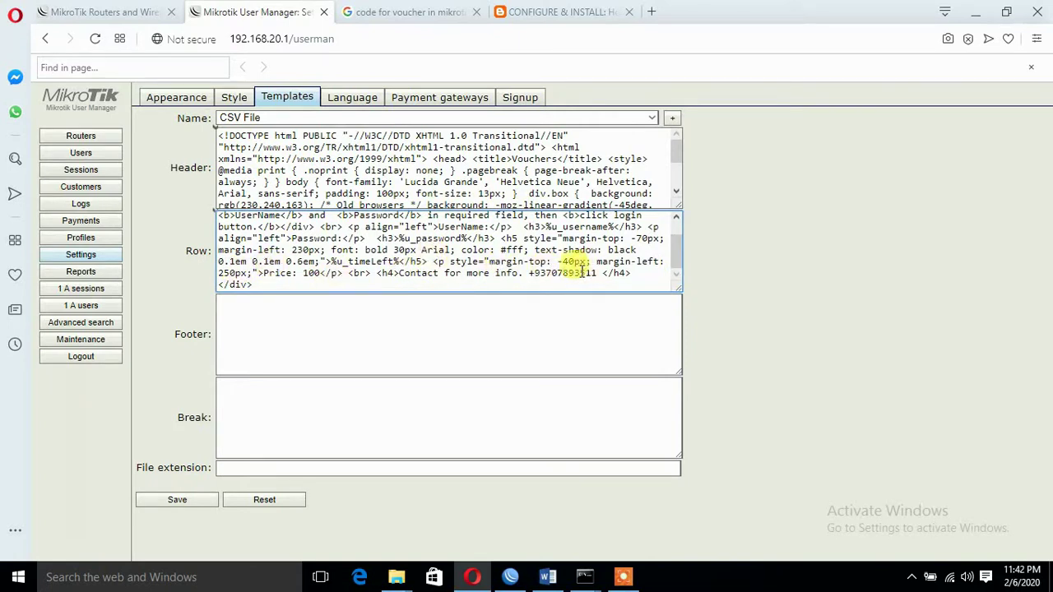
left_click(676, 219)
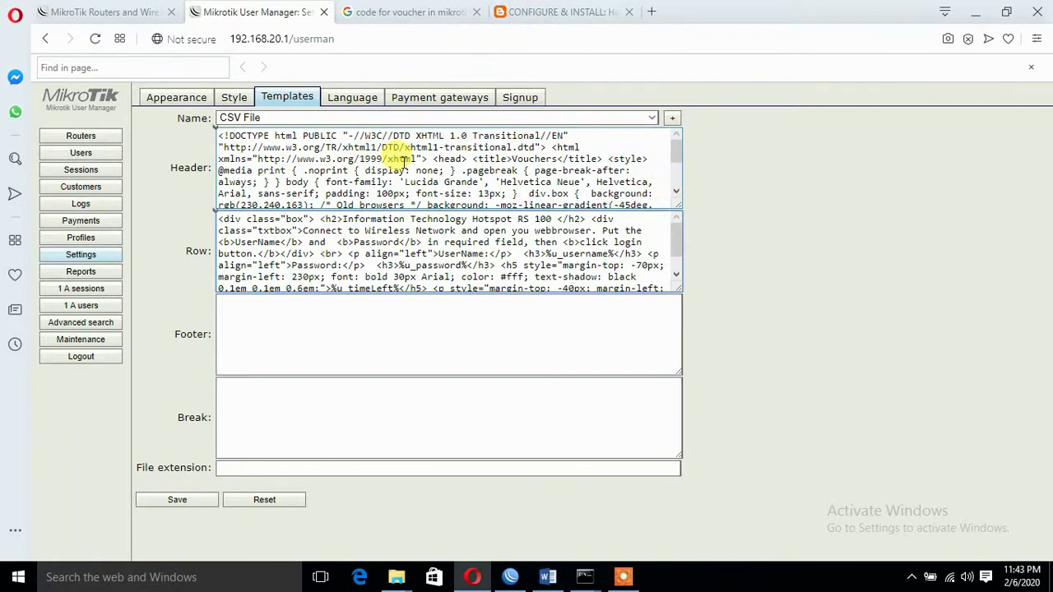
left_click(194, 494)
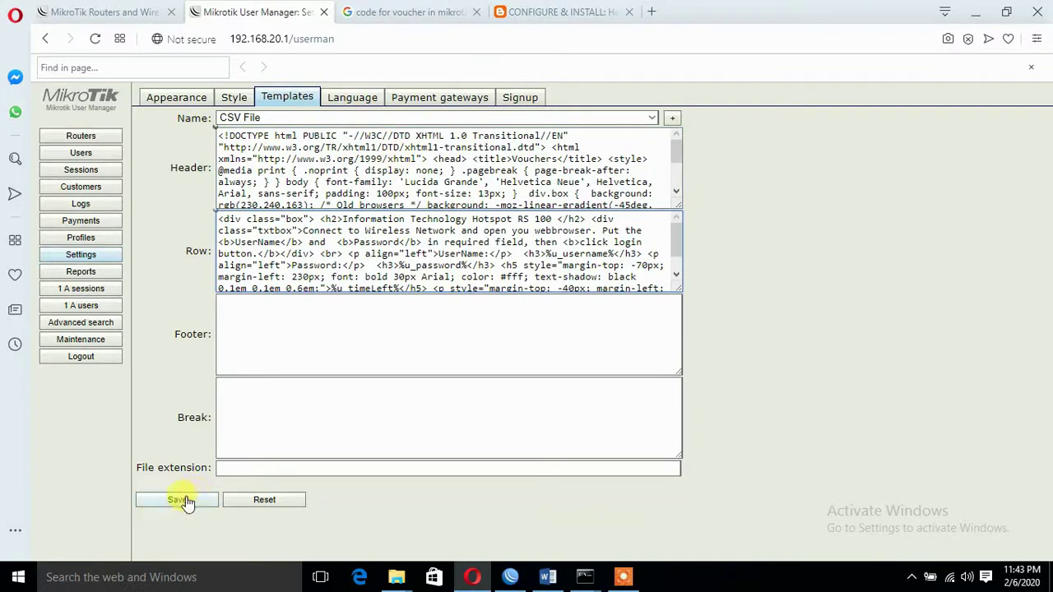